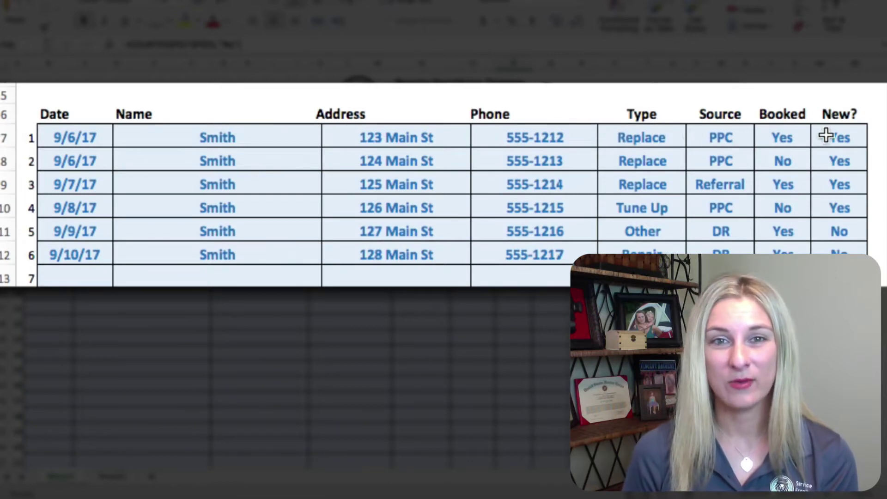
Examine the choices offered for the first call's Type and Source fields without changing either entry
{"action": "left_click", "coordinate": [669, 135]}
{"action": "left_click", "coordinate": [697, 136]}
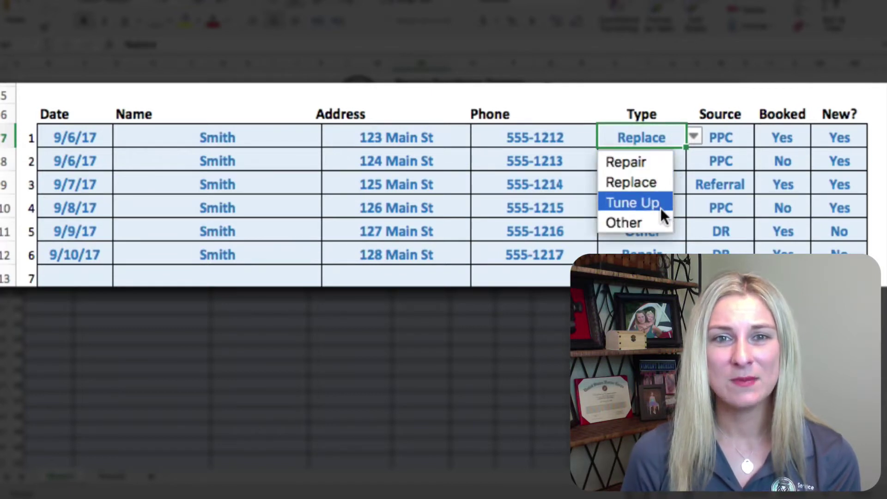
{"action": "key", "text": "Escape"}
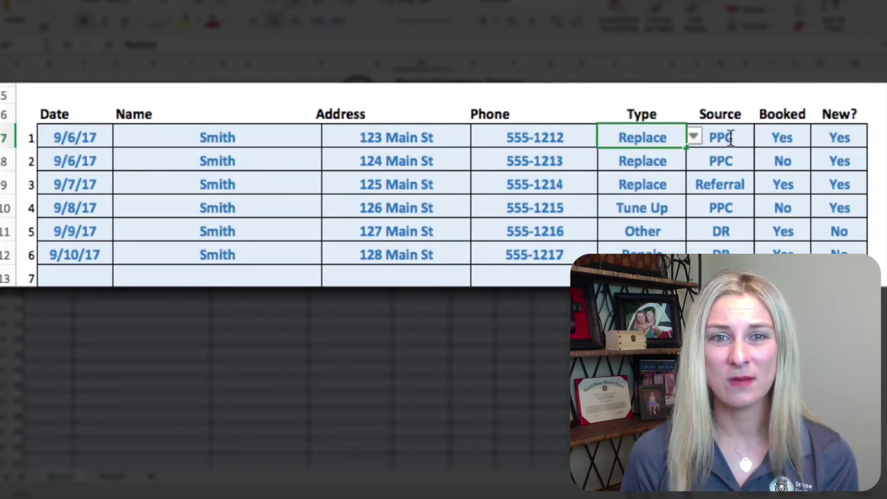
{"action": "left_click", "coordinate": [734, 138]}
{"action": "left_click", "coordinate": [762, 136]}
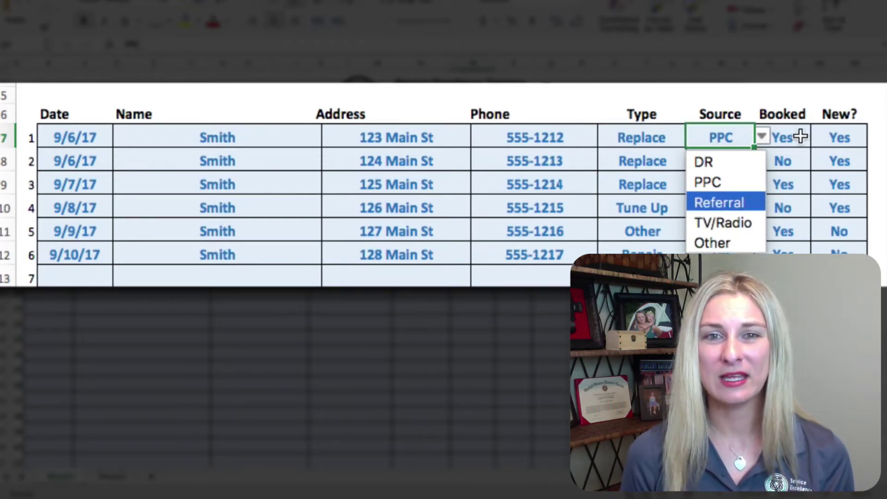
{"action": "left_click", "coordinate": [801, 141]}
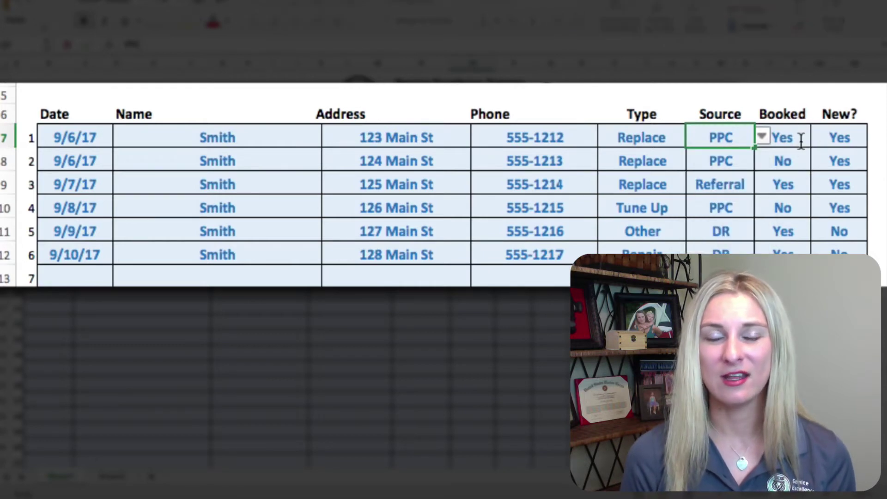
Examine the choices offered for the first call's Booked and New? fields, keeping both entries as they are
{"action": "left_click", "coordinate": [801, 141]}
{"action": "left_click", "coordinate": [818, 136]}
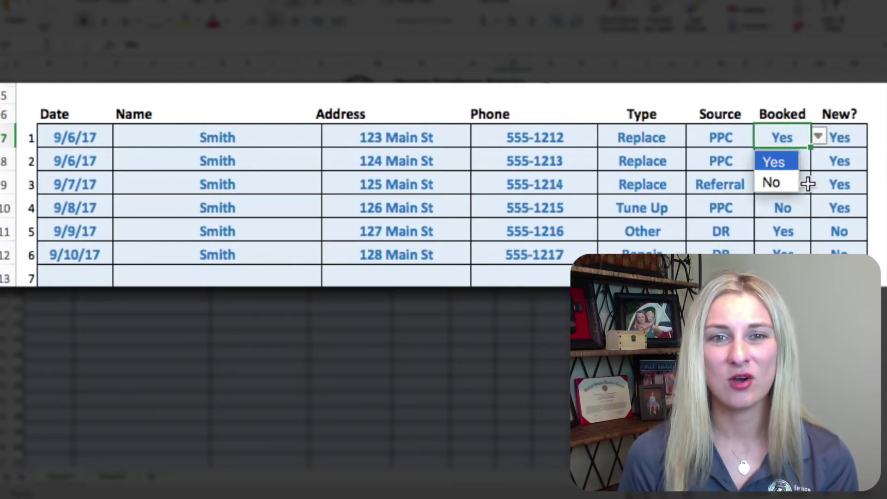
{"action": "left_click", "coordinate": [858, 139]}
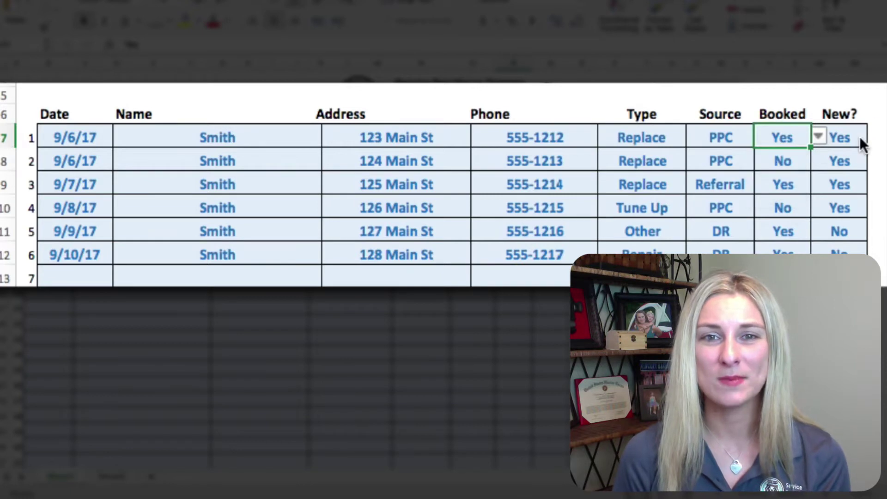
{"action": "left_click", "coordinate": [858, 136]}
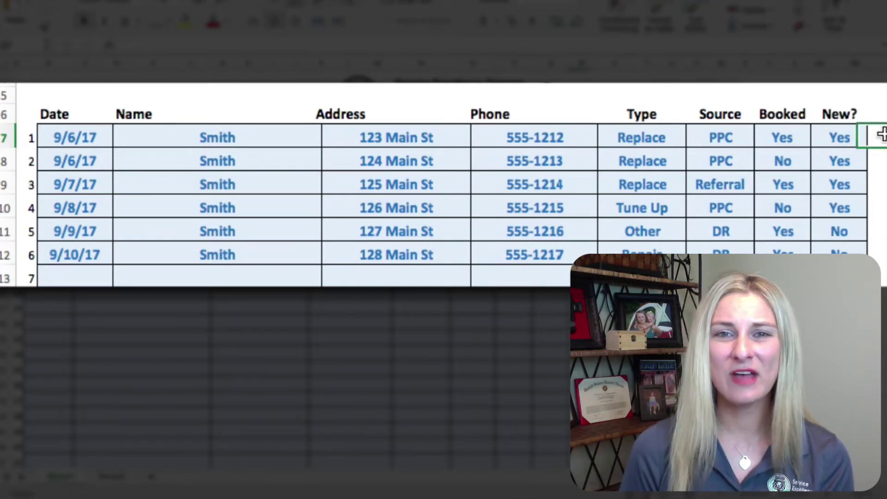
{"action": "left_click", "coordinate": [876, 138]}
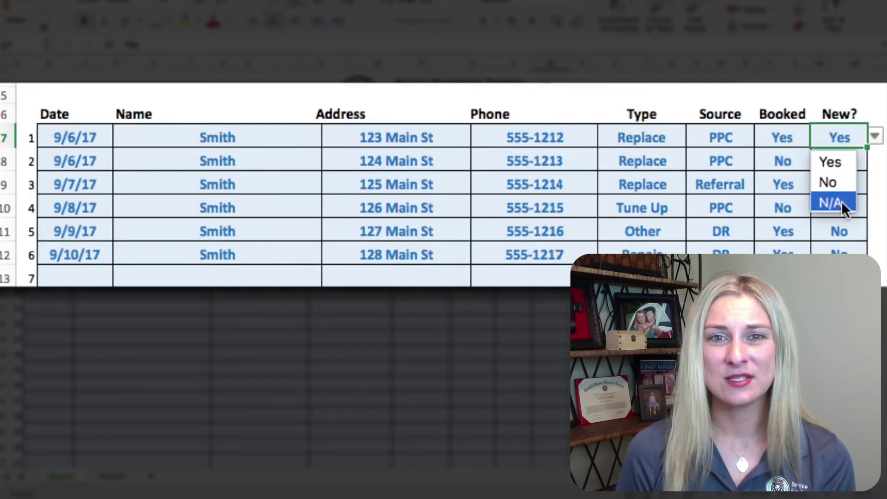
{"action": "key", "text": "Return"}
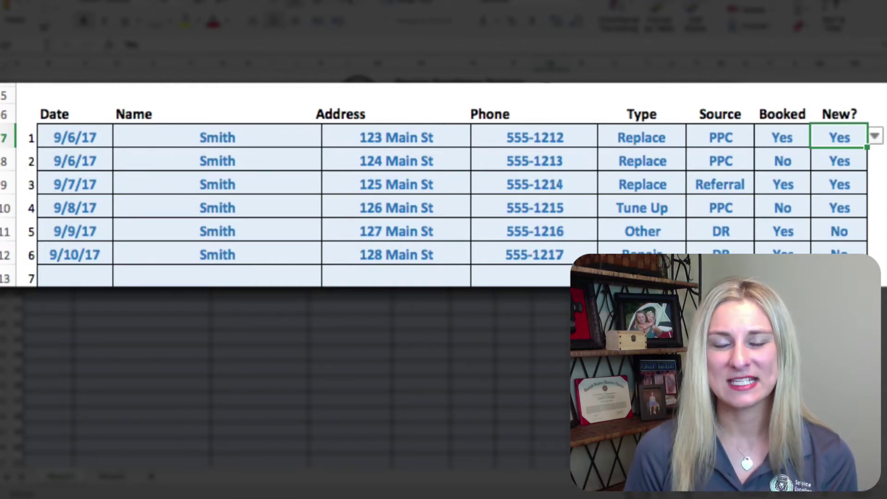
Switch the reference calendar to November 2017 by setting its month cell to 11/1/2017
{"action": "key", "text": "Tab"}
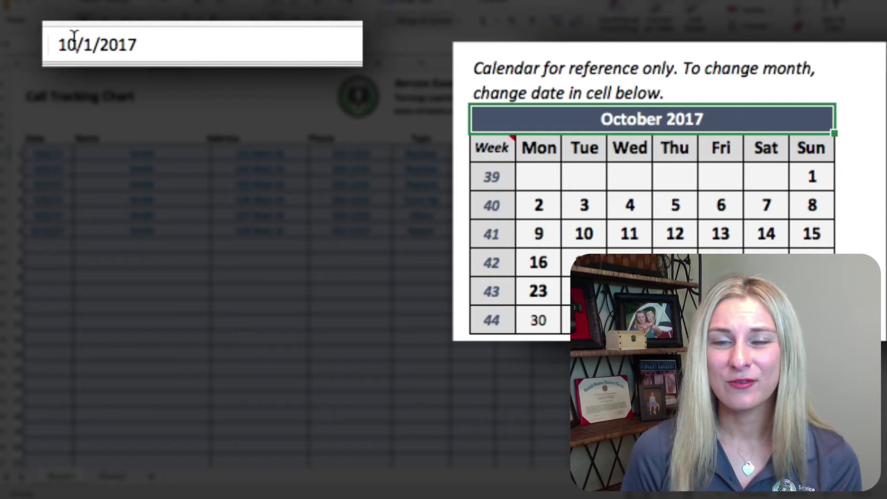
{"action": "left_click", "coordinate": [75, 36]}
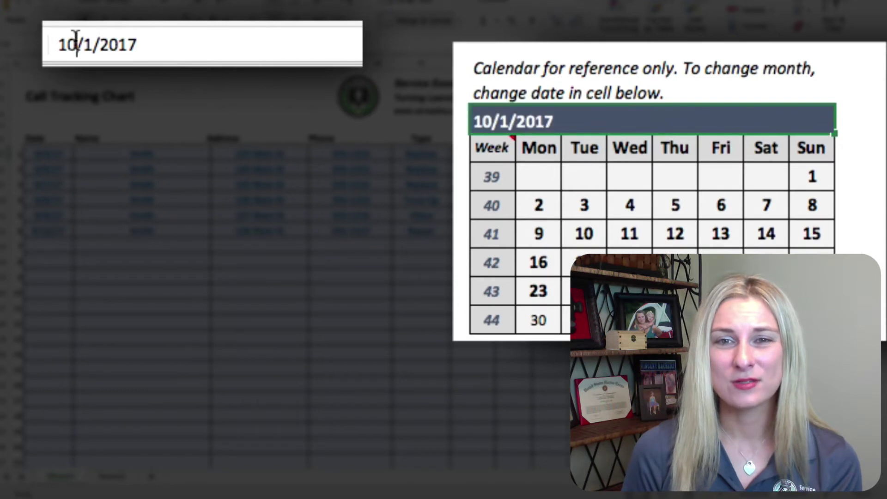
{"action": "key", "text": "BackSpace"}
{"action": "type", "text": "1"}
{"action": "key", "text": "Tab"}
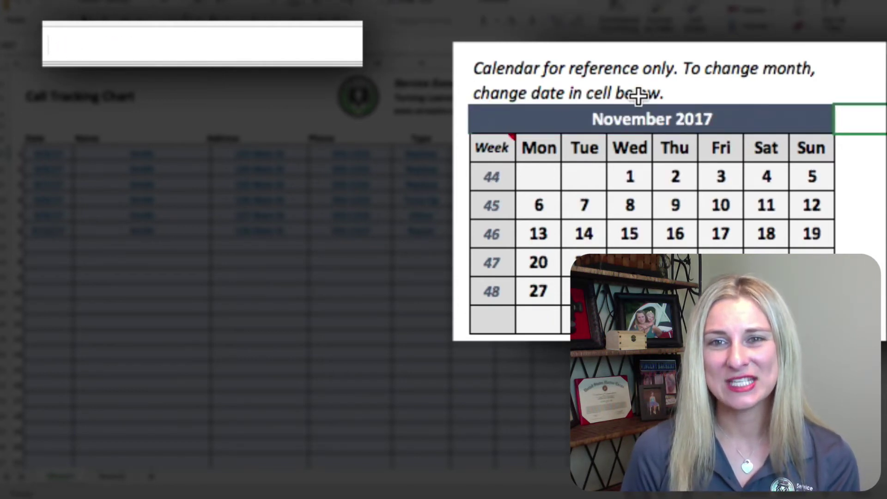
Return the reference calendar to October 2017 by setting its month cell to 10/1/2017
{"action": "left_click", "coordinate": [614, 122]}
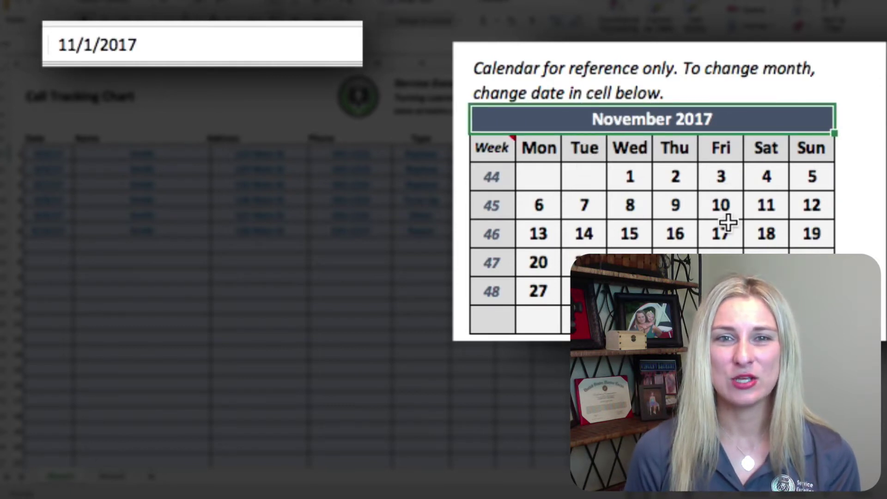
{"action": "left_click", "coordinate": [75, 44]}
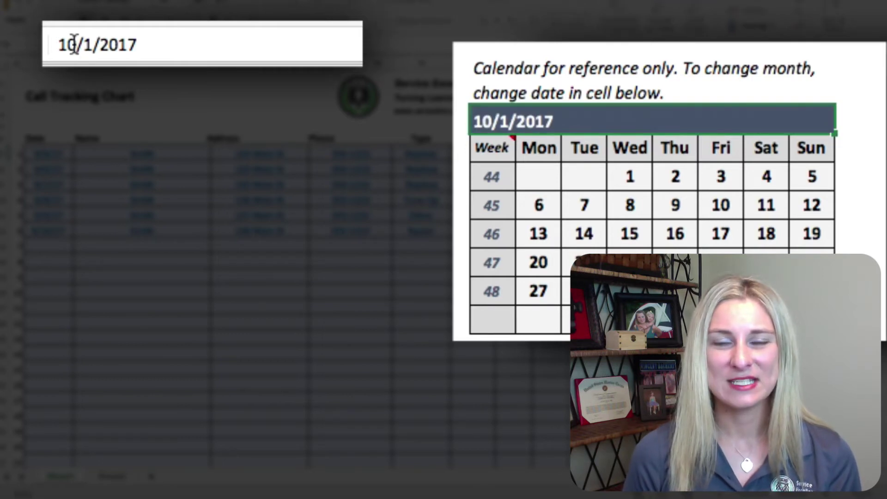
{"action": "type", "text": "0"}
{"action": "key", "text": "Tab"}
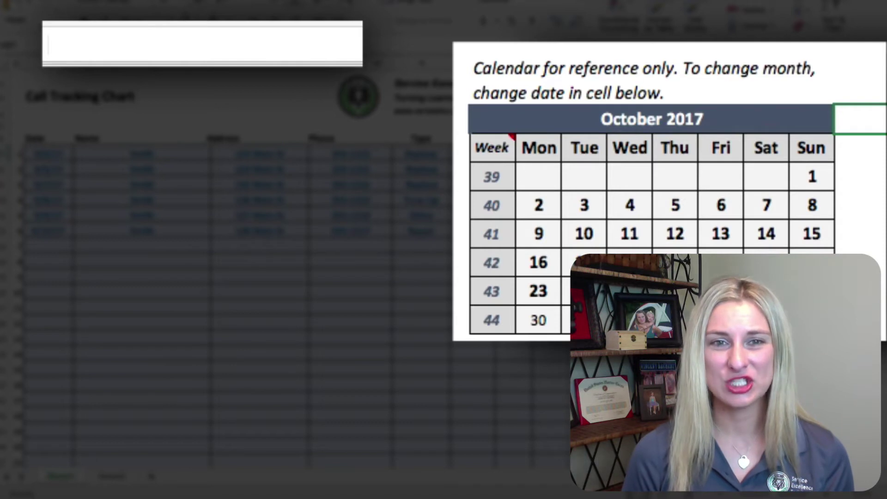
Review the Total Calls, Total Booked, Total Not Booked and % Booked figures in the summary below the call log
{"action": "scroll", "coordinate": [296, 268], "scroll_direction": "down", "scroll_amount": 5}
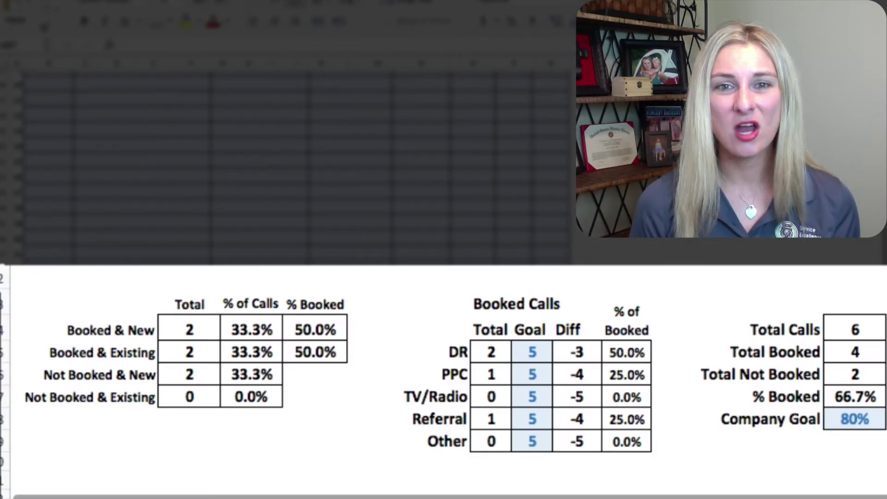
{"action": "left_click", "coordinate": [867, 337]}
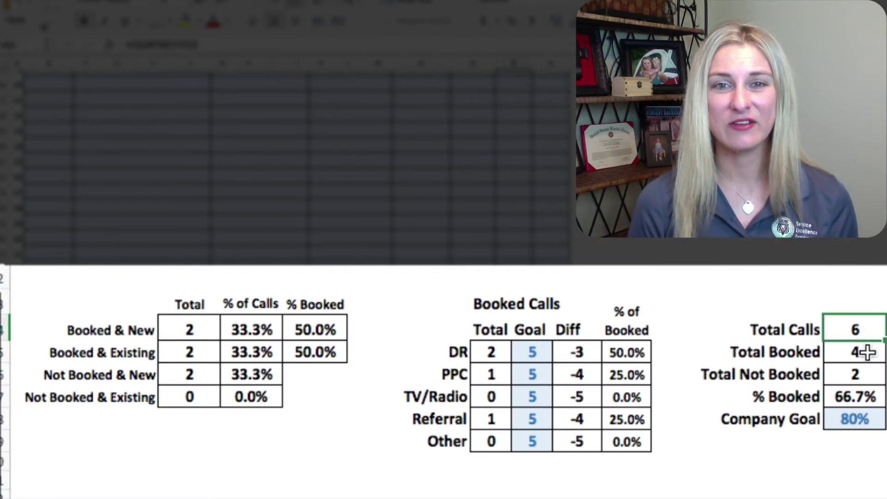
{"action": "left_click", "coordinate": [872, 353]}
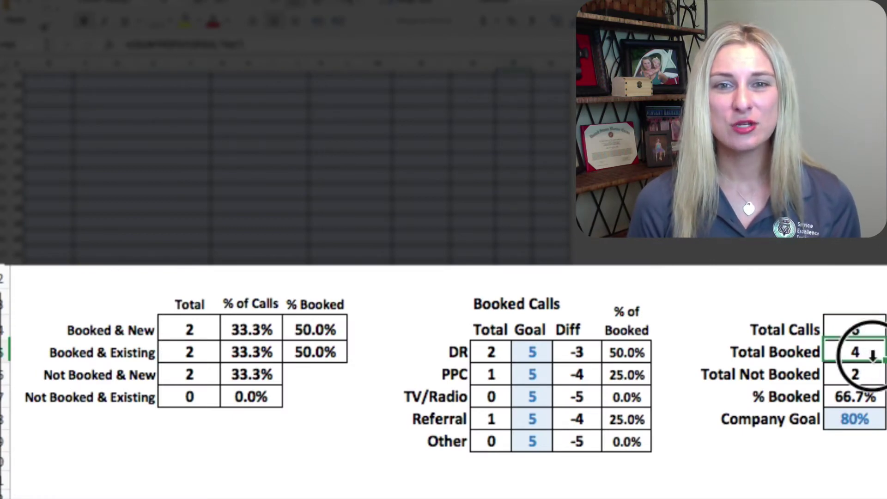
{"action": "left_click", "coordinate": [871, 376]}
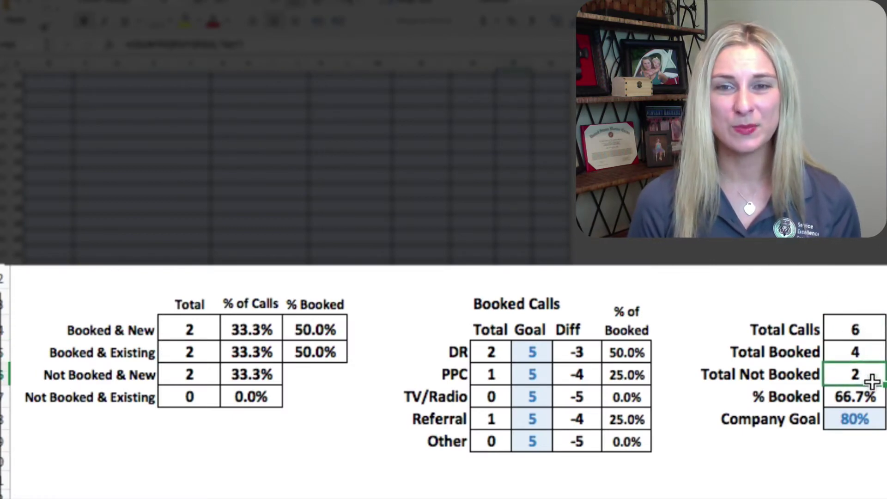
{"action": "left_click", "coordinate": [877, 405]}
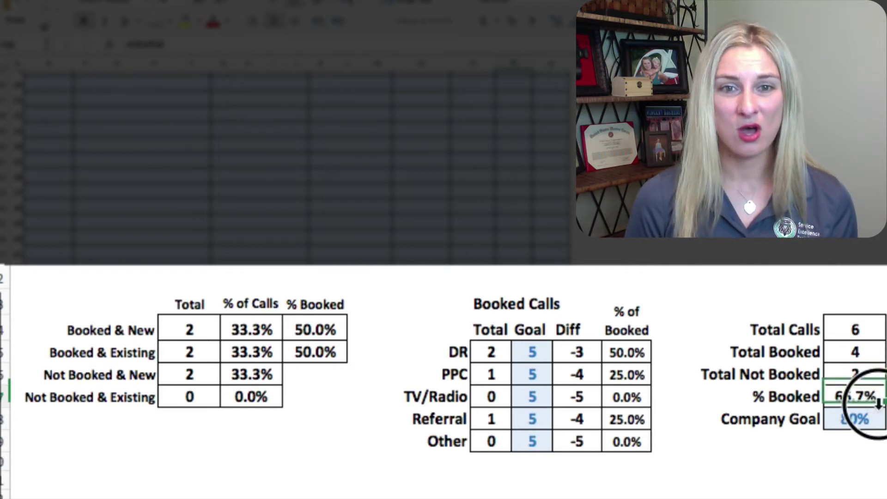
Set the Company Goal in the call summary to 85%
{"action": "left_click", "coordinate": [876, 420]}
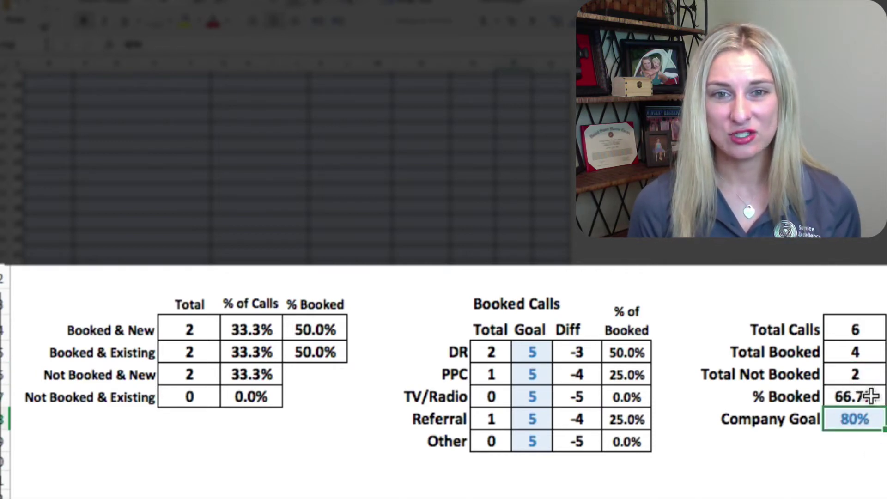
{"action": "double_click", "coordinate": [863, 420]}
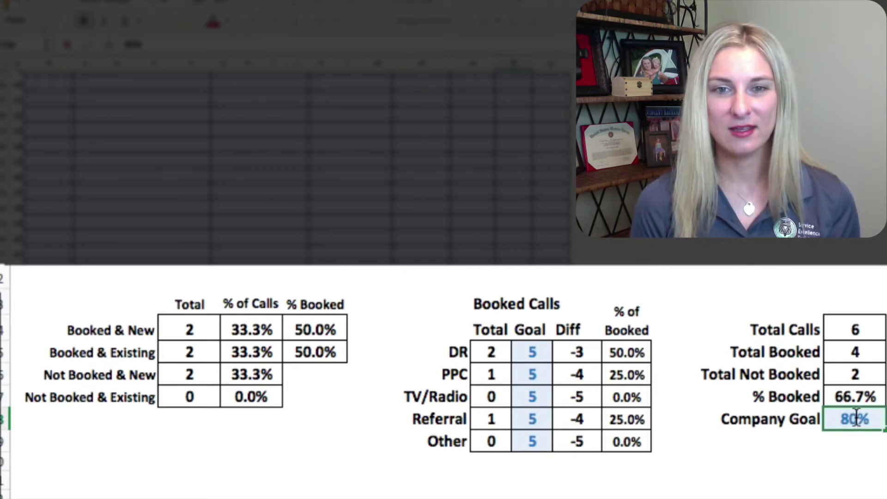
{"action": "key", "text": "BackSpace"}
{"action": "type", "text": "5"}
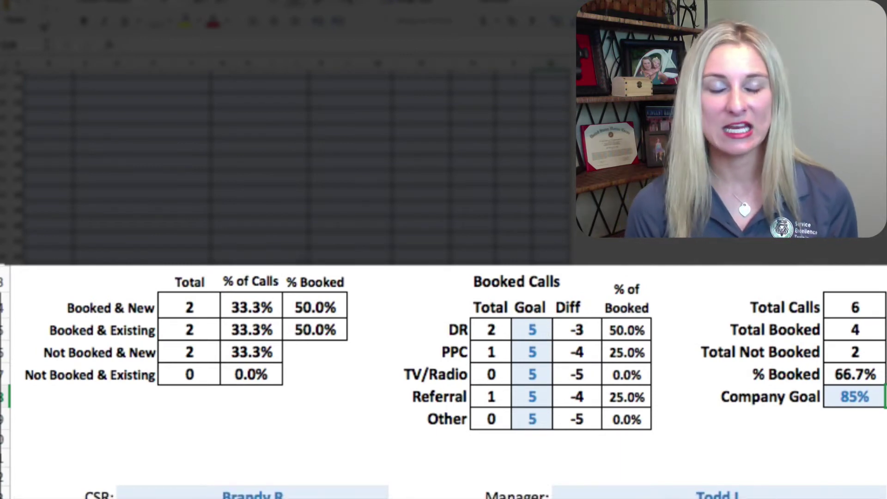
Go through the source goals in the Booked Calls table and set the DR goal to 10
{"action": "left_click", "coordinate": [534, 329]}
{"action": "left_click", "coordinate": [534, 354]}
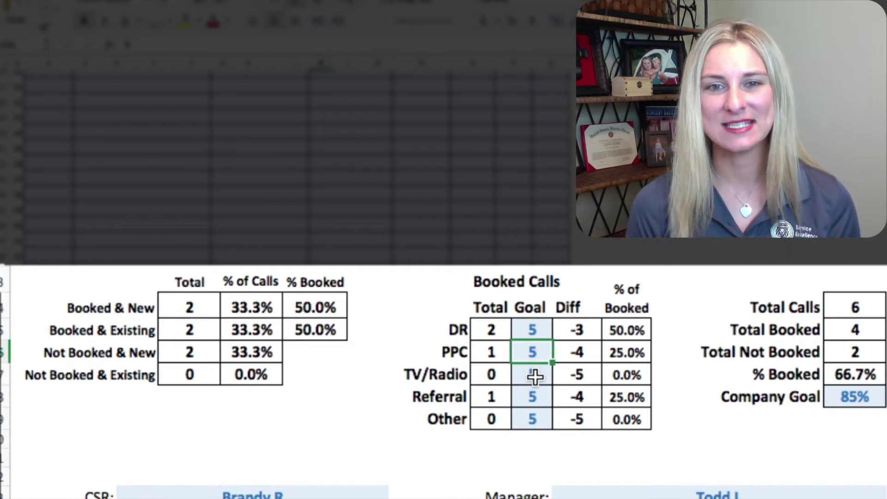
{"action": "left_click", "coordinate": [534, 376]}
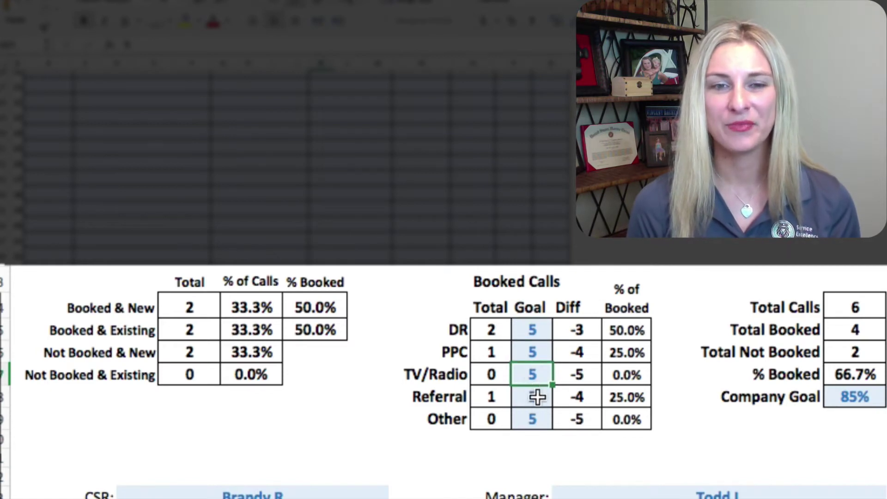
{"action": "left_click", "coordinate": [541, 329]}
{"action": "type", "text": "10"}
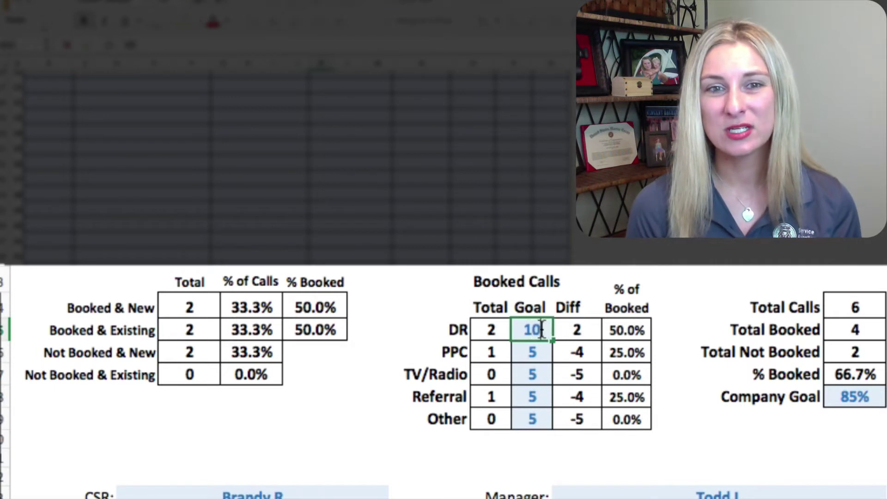
{"action": "key", "text": "Tab"}
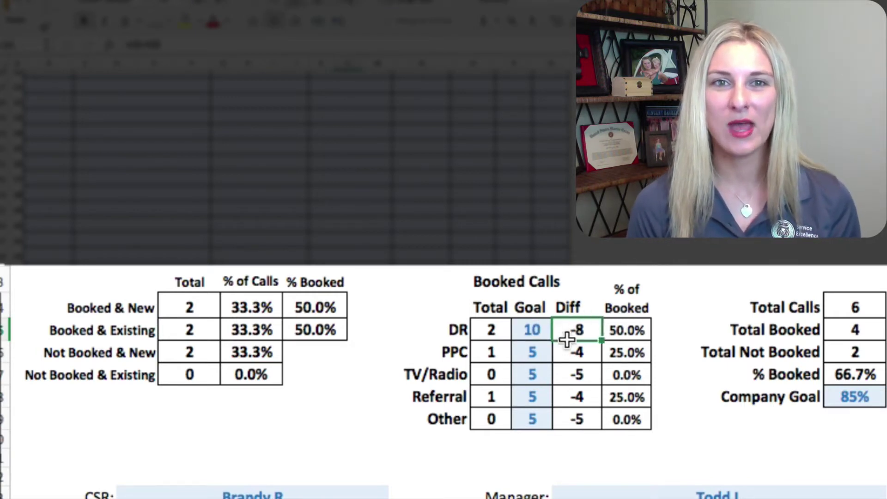
Check the Diff values of the other sources in the Booked Calls table, and set the DR goal back to 5
{"action": "left_click", "coordinate": [574, 356]}
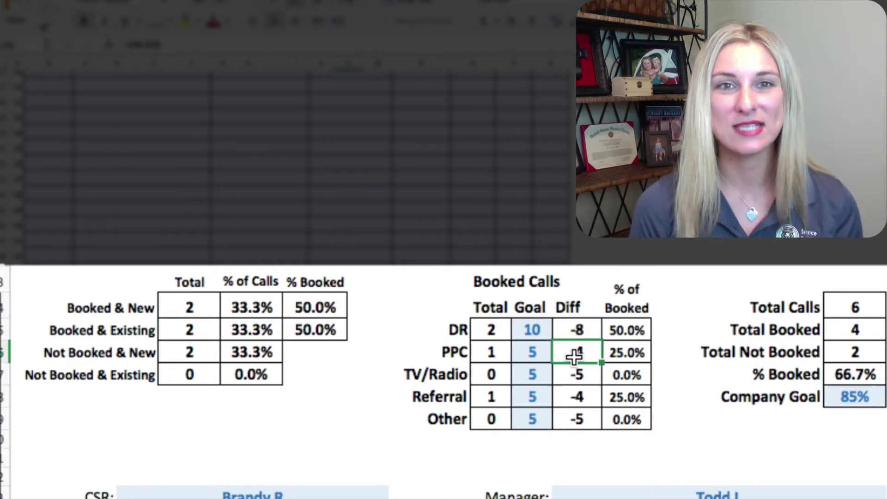
{"action": "left_click", "coordinate": [575, 377]}
{"action": "left_click", "coordinate": [577, 410]}
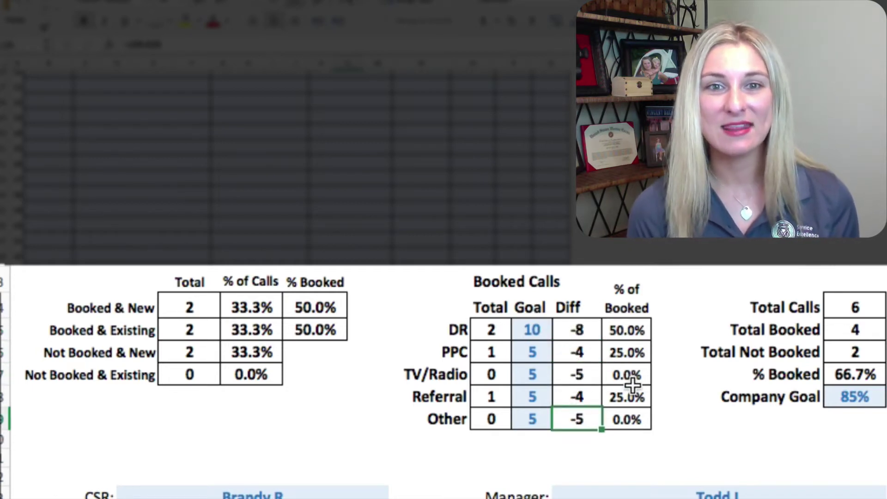
{"action": "left_click", "coordinate": [538, 330]}
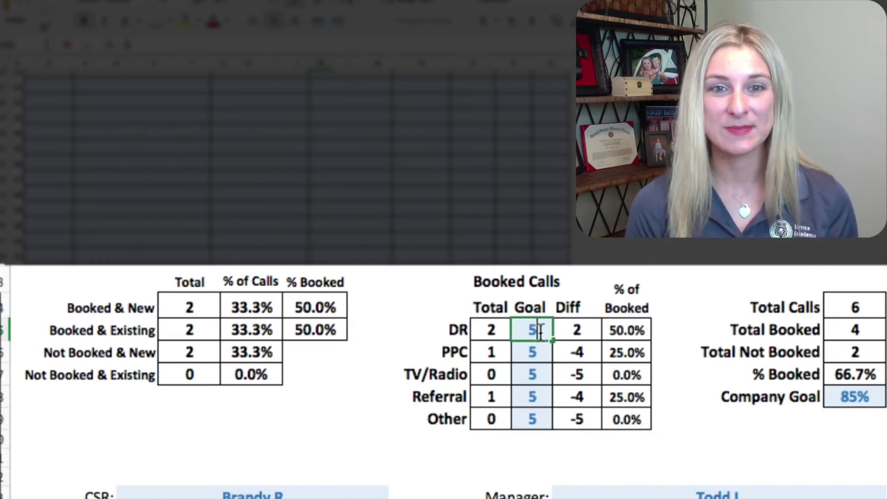
{"action": "key", "text": "Tab"}
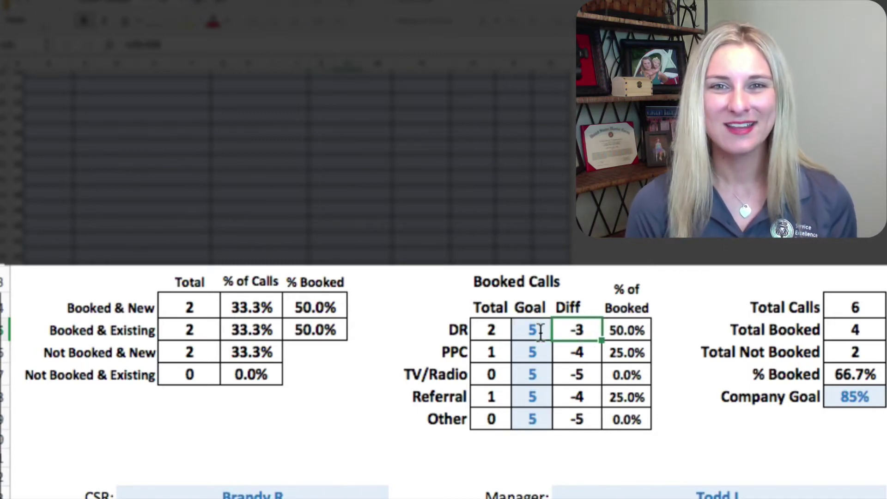
Review the % of Booked values for DR and PPC and the % Booked value for Booked & New calls
{"action": "left_click", "coordinate": [641, 330]}
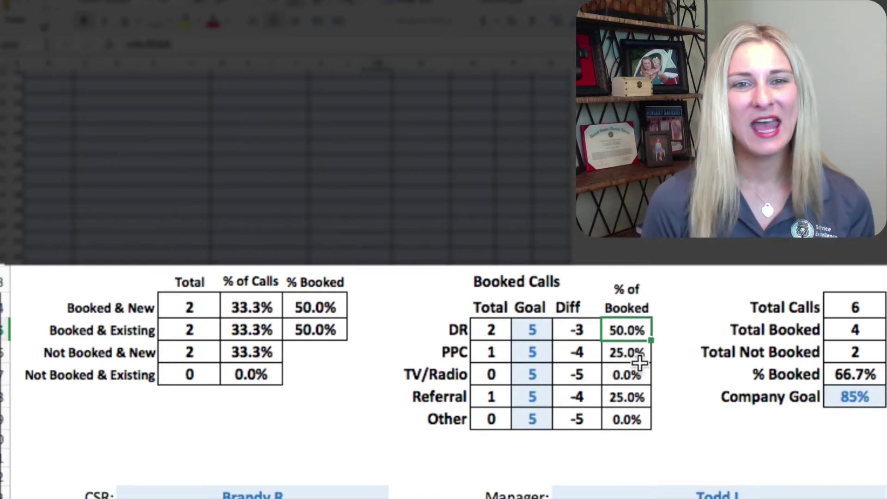
{"action": "left_click", "coordinate": [641, 350]}
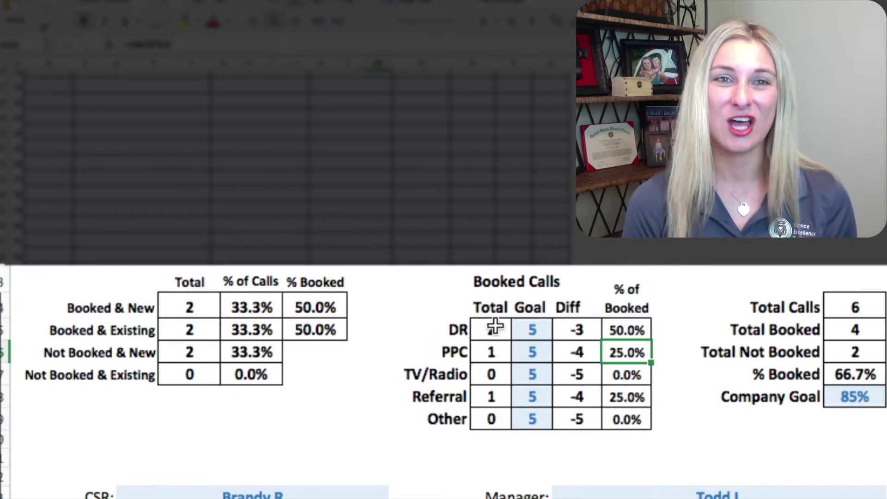
{"action": "left_click", "coordinate": [320, 307]}
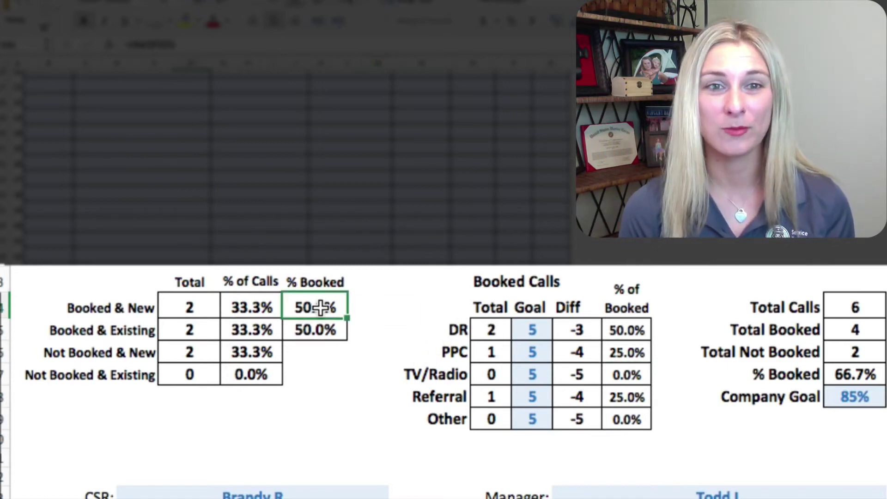
{"action": "left_click", "coordinate": [368, 312]}
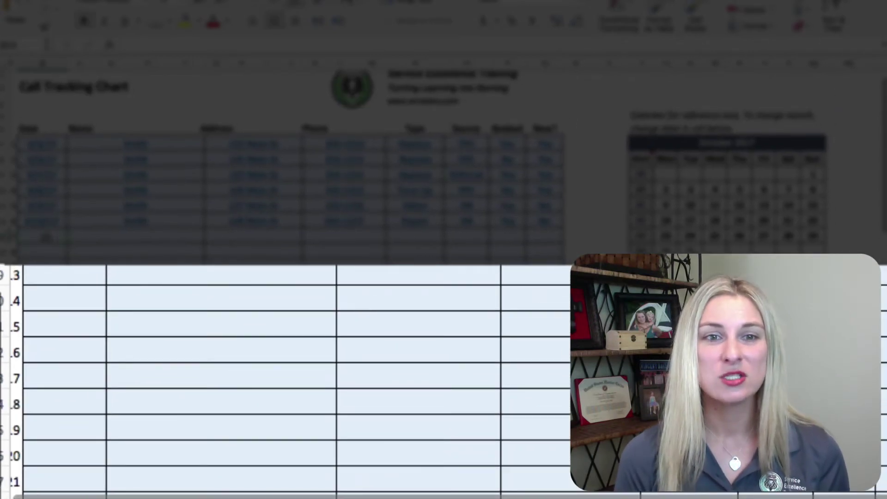
Start a new call entry in the first empty row with the date 10/12/17 and the customer's last name
{"action": "left_click", "coordinate": [46, 238]}
{"action": "type", "text": "10/2"}
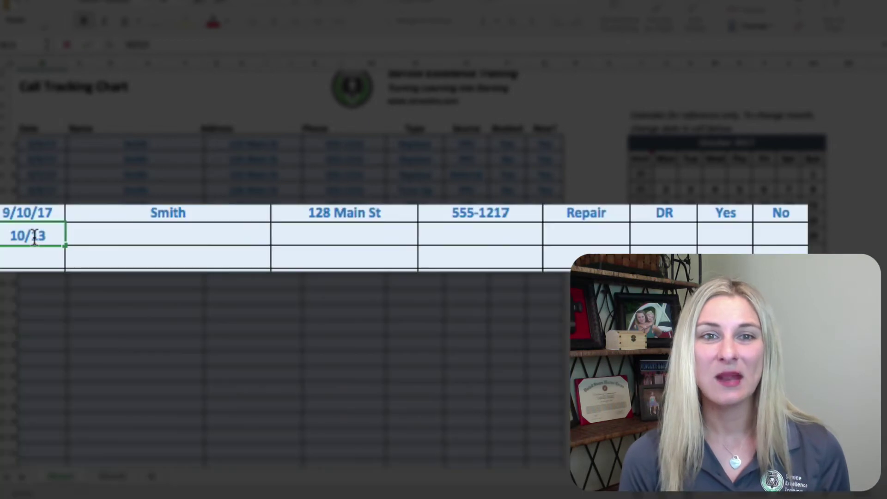
{"action": "type", "text": "2/"}
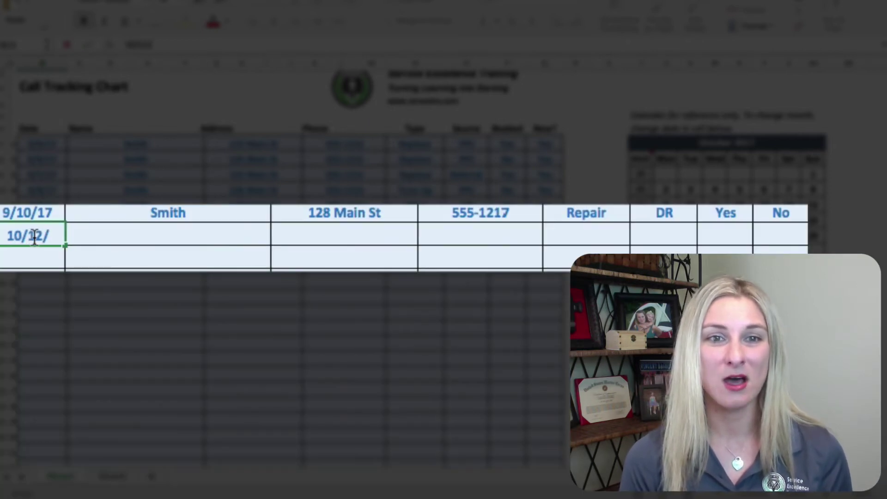
{"action": "type", "text": "17"}
{"action": "key", "text": "Tab"}
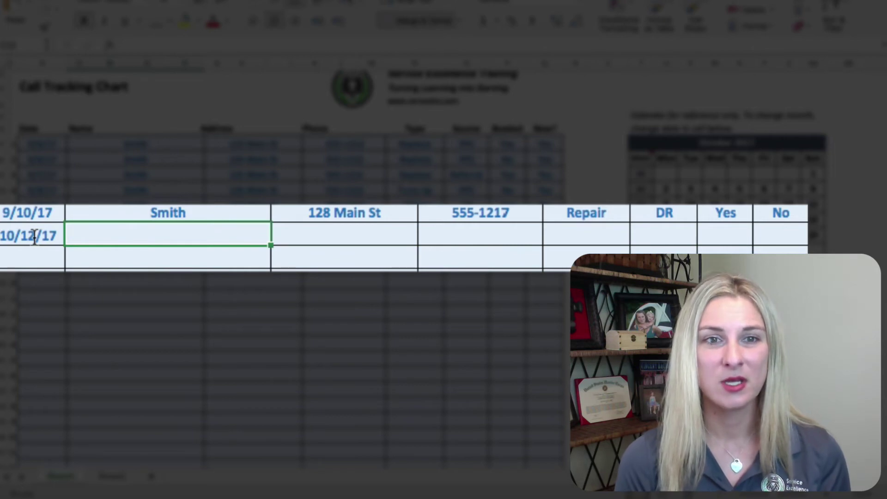
{"action": "type", "text": "Smith"}
{"action": "key", "text": "Tab"}
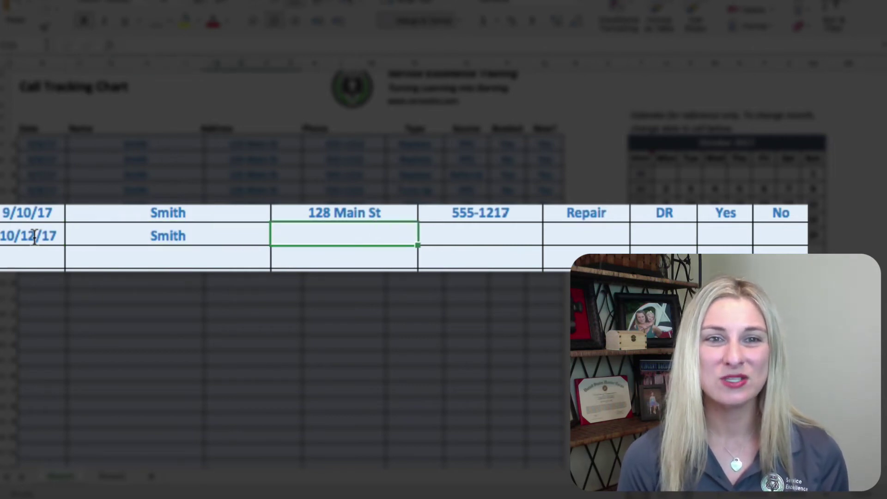
Fill in the customer's street address and phone number for the 10/12/17 call
{"action": "type", "text": "12"}
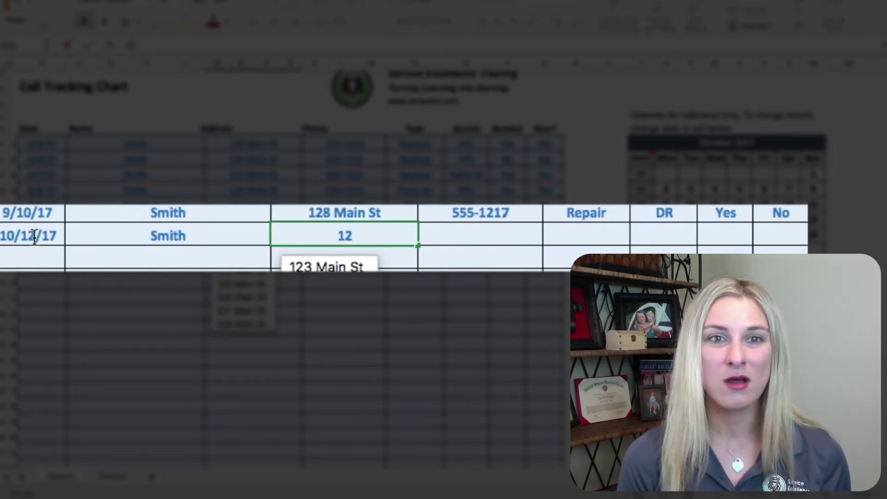
{"action": "type", "text": "9 Mai"}
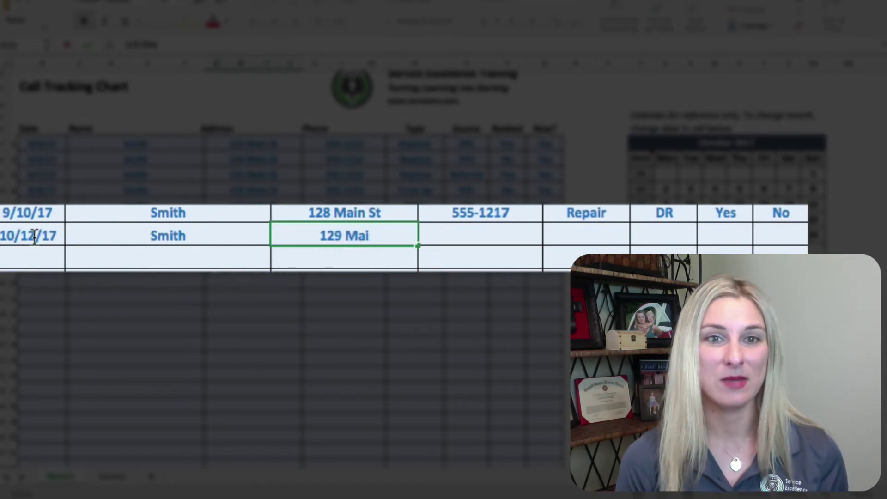
{"action": "type", "text": "n St"}
{"action": "key", "text": "Tab"}
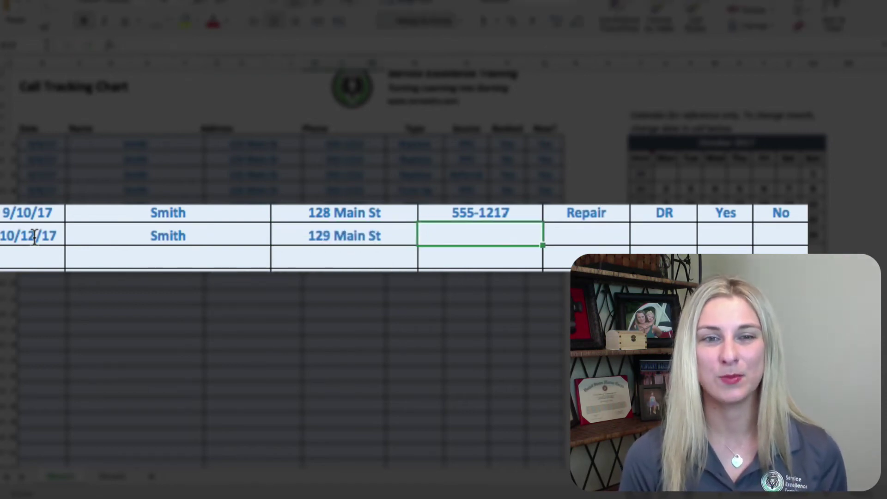
{"action": "type", "text": "555"}
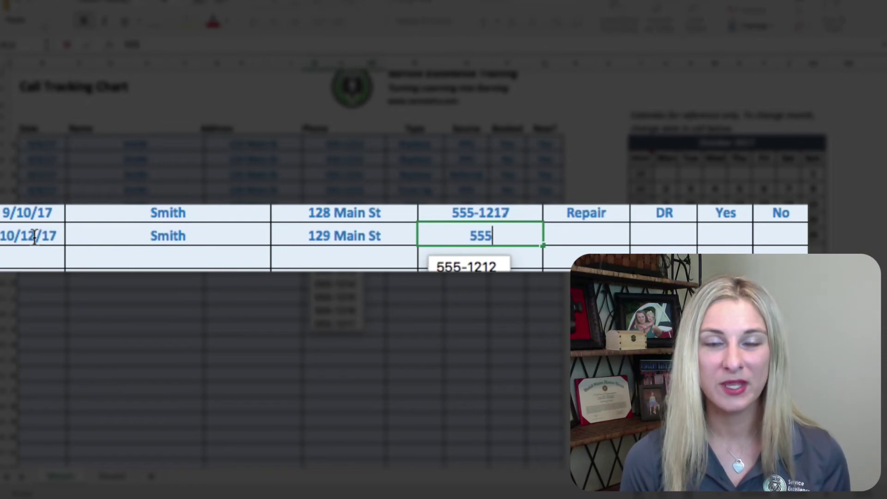
{"action": "type", "text": "-1218"}
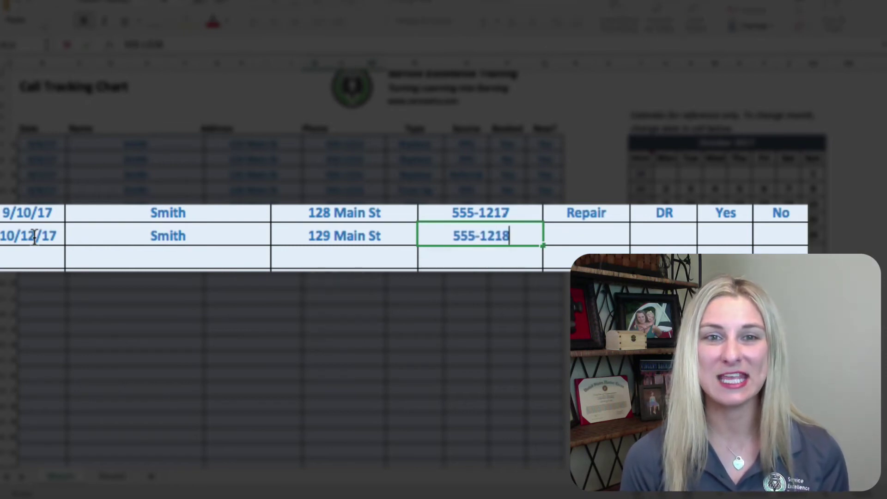
{"action": "key", "text": "Tab"}
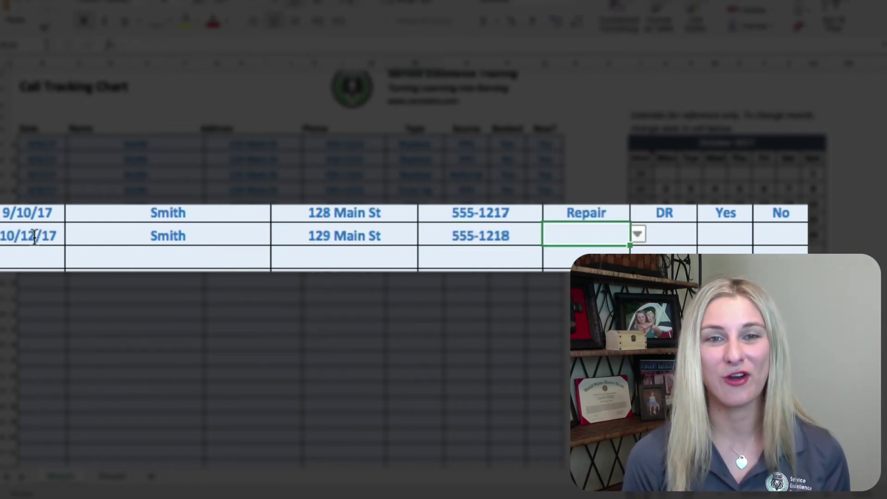
Set the new call's Type to Repair and its Source to Other
{"action": "left_click", "coordinate": [638, 234]}
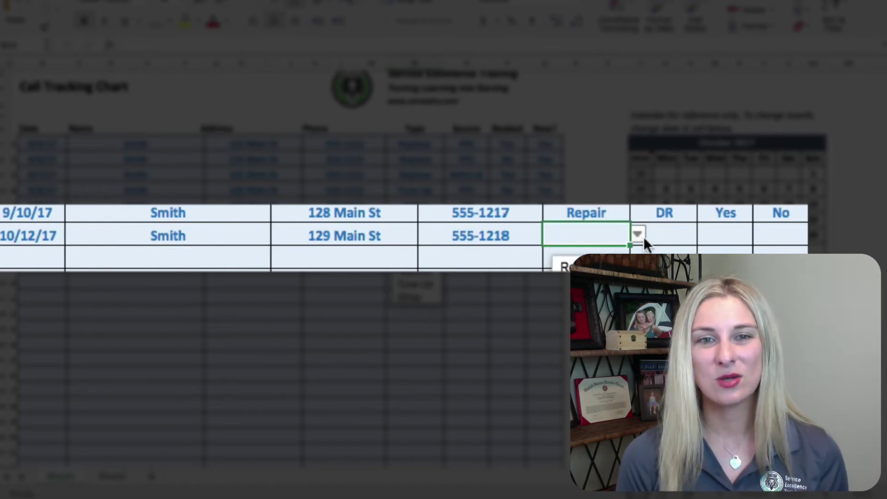
{"action": "left_click", "coordinate": [587, 266]}
{"action": "left_click", "coordinate": [663, 236]}
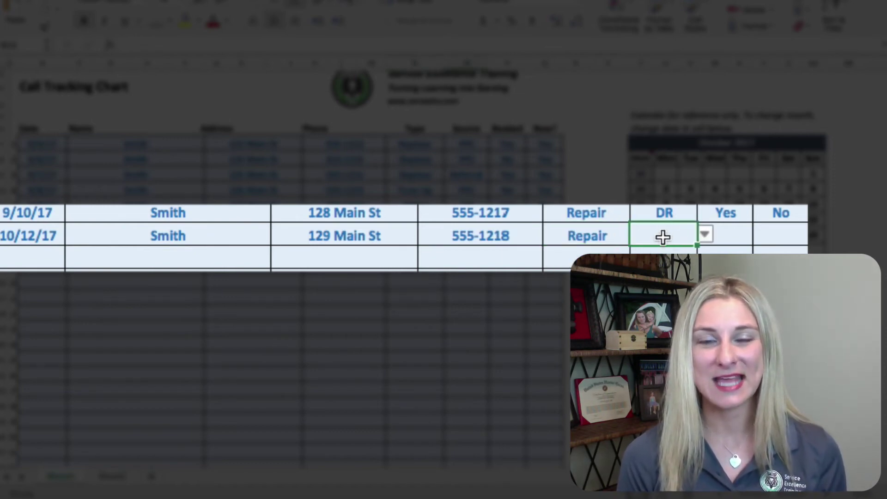
{"action": "left_click", "coordinate": [704, 234]}
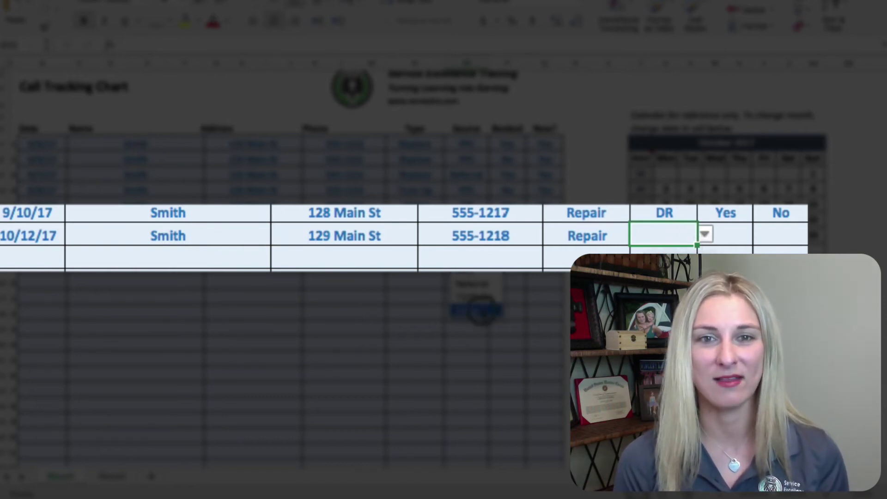
{"action": "left_click", "coordinate": [471, 310]}
Set both Booked and New? to No for the 10/12/17 call
{"action": "left_click", "coordinate": [727, 234]}
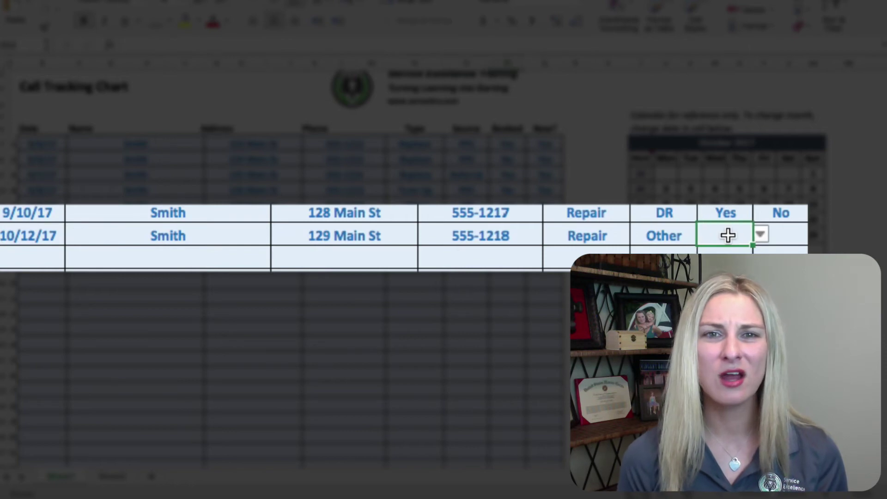
{"action": "left_click", "coordinate": [761, 236]}
{"action": "left_click", "coordinate": [509, 277]}
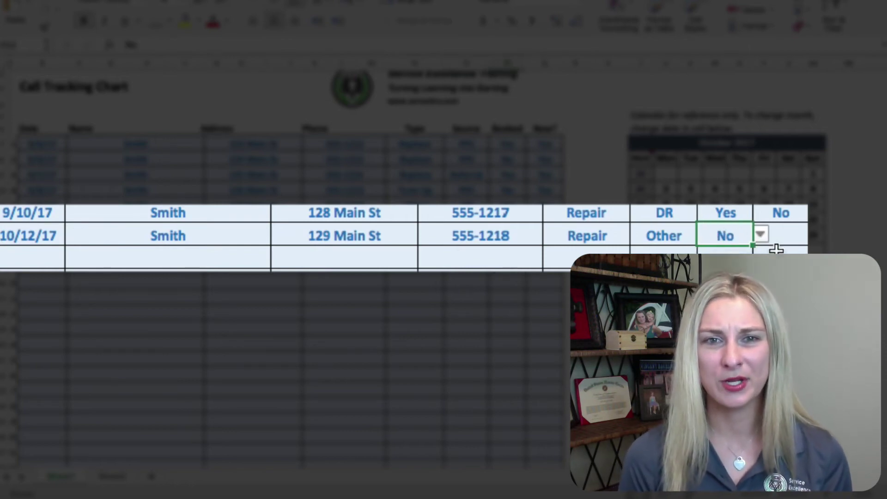
{"action": "left_click", "coordinate": [781, 241]}
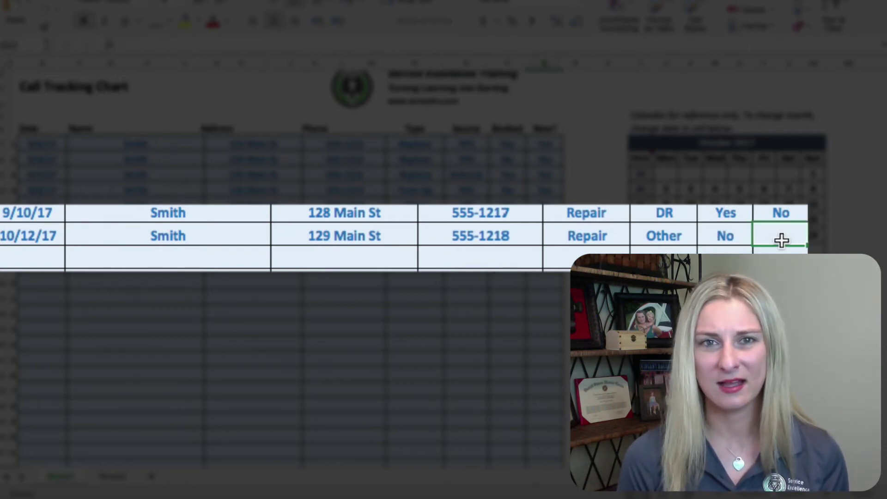
{"action": "type", "text": "n"}
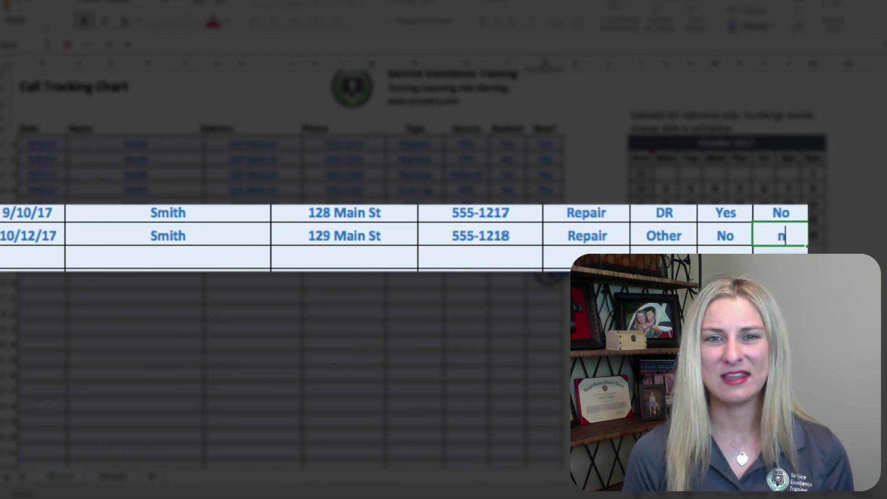
{"action": "key", "text": "Return"}
Review the call summary tables and the CSR and Manager fields below them, and return to the call entries
{"action": "scroll", "coordinate": [551, 276], "scroll_direction": "down", "scroll_amount": 10}
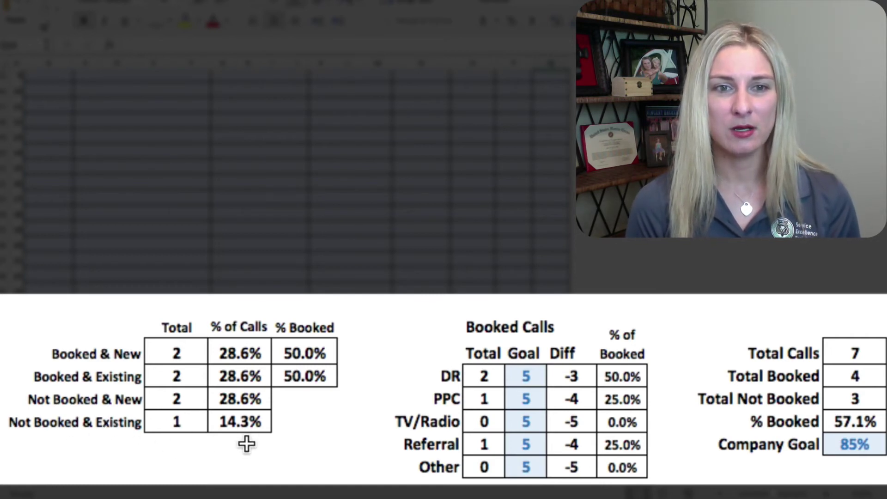
{"action": "left_click", "coordinate": [317, 426]}
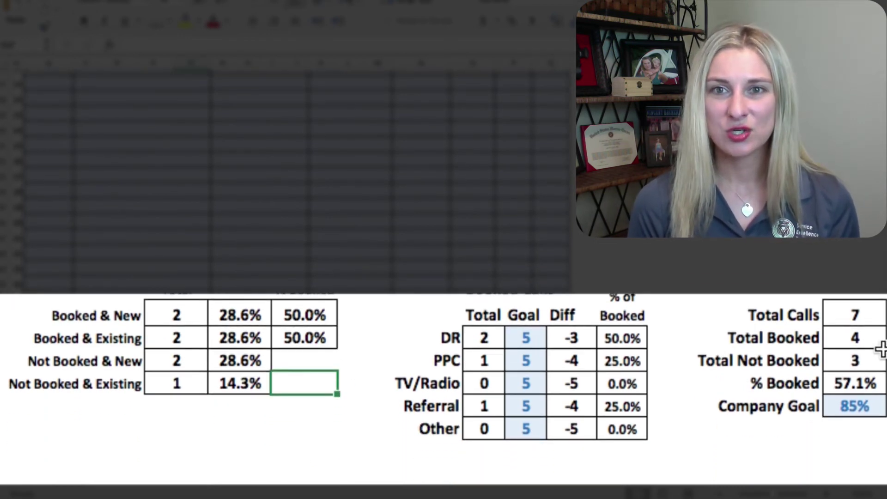
{"action": "scroll", "coordinate": [296, 185], "scroll_direction": "down", "scroll_amount": 3}
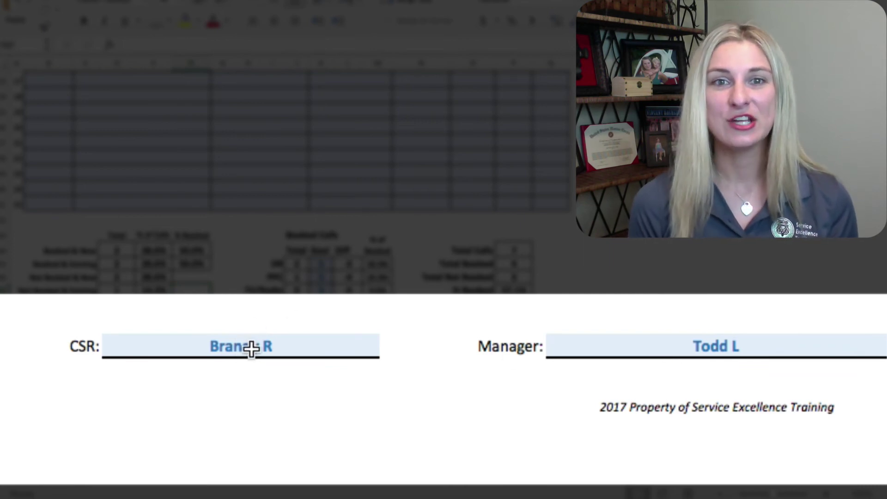
{"action": "scroll", "coordinate": [248, 342], "scroll_direction": "up", "scroll_amount": 10}
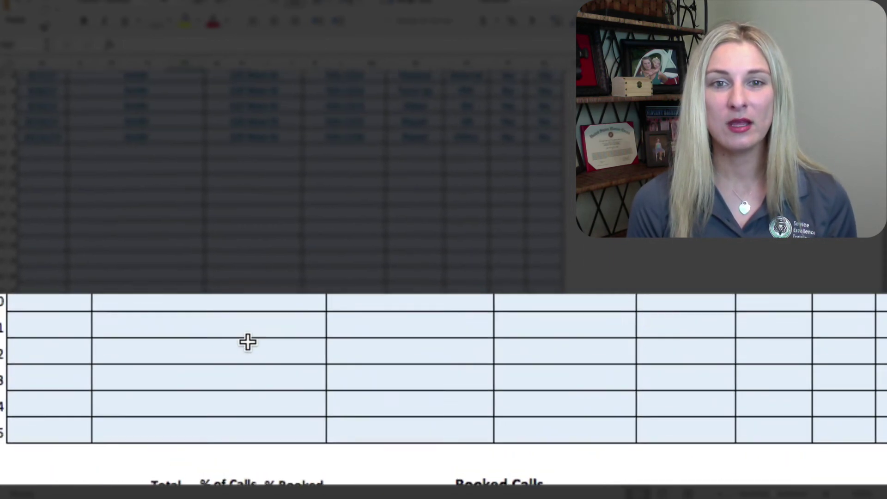